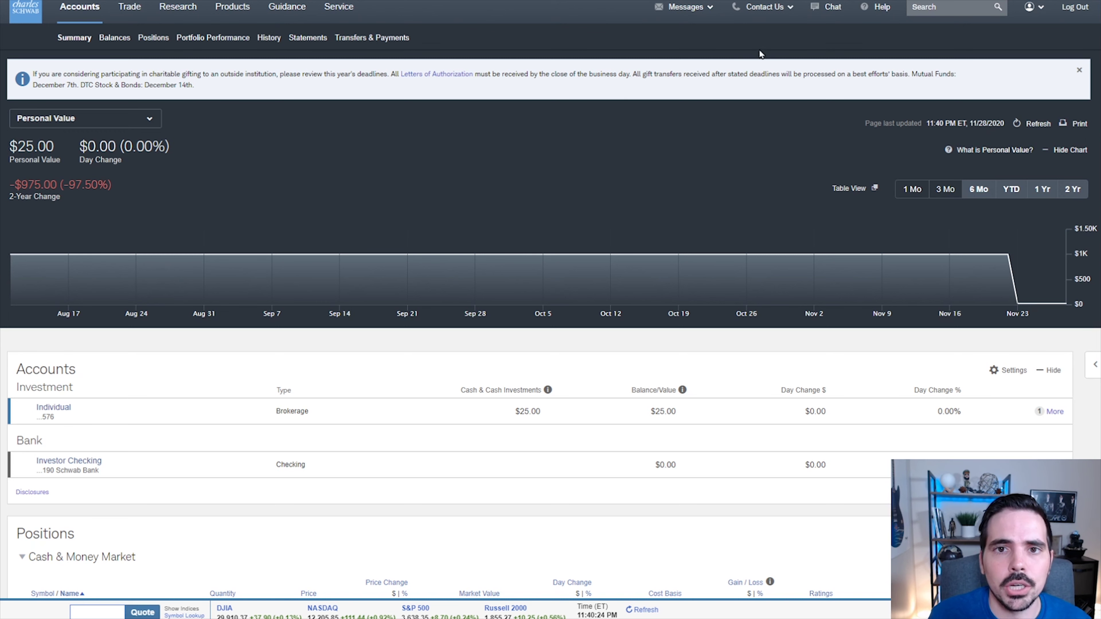
# Step: Circle the $25.00 personal value on the account summary, then bring up the Trade menu
pyautogui.hotkey('alt', 'shift', 'd')
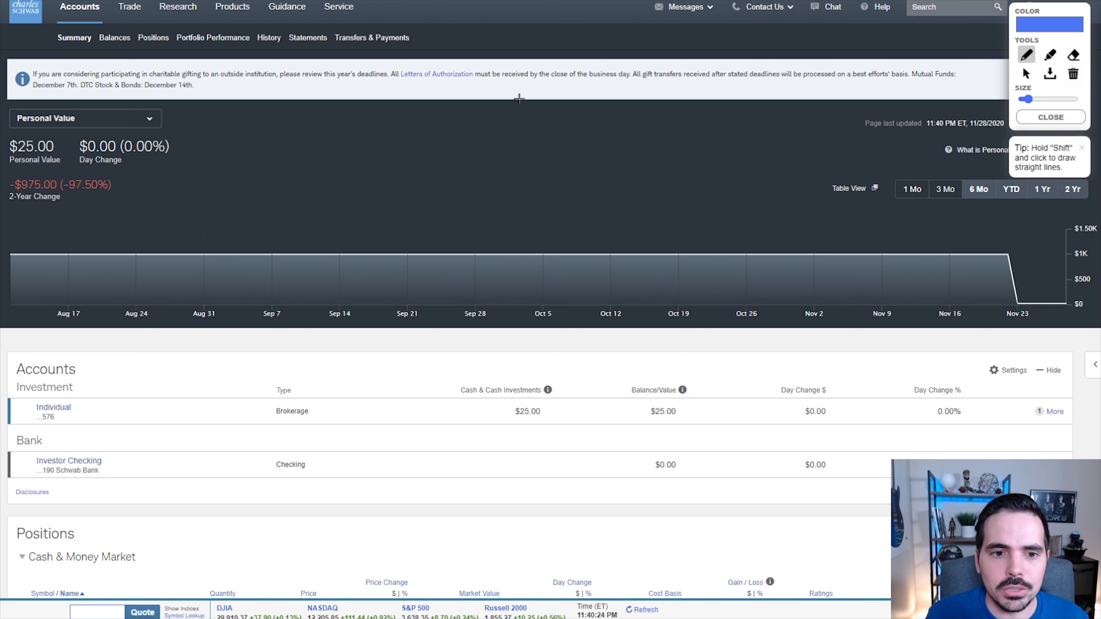
pyautogui.moveTo(26, 121)
pyautogui.mouseDown()
pyautogui.moveTo(13, 170)
pyautogui.moveTo(7, 140)
pyautogui.mouseUp()
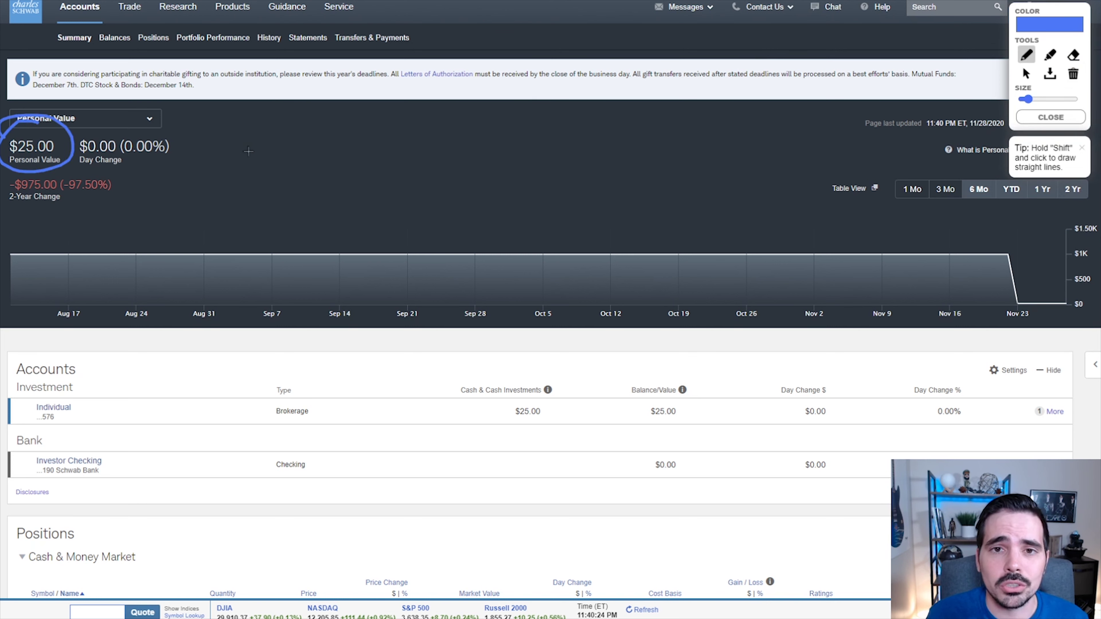
pyautogui.click(1036, 118)
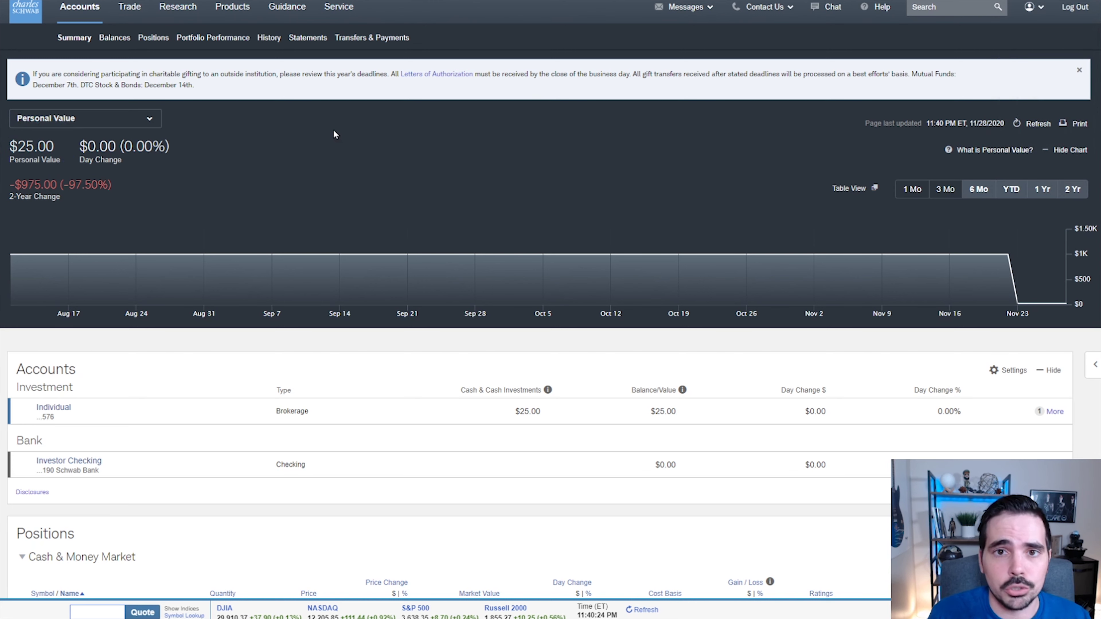
pyautogui.moveTo(129, 4)
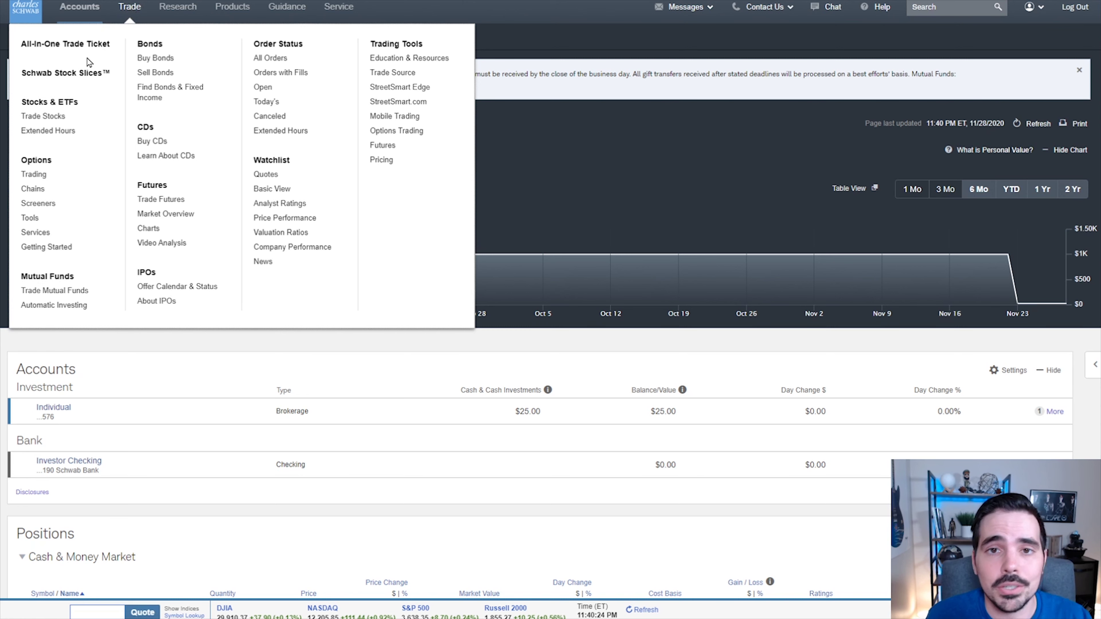
# Step: Open Schwab Stock Slices™ from the Trade menu and close the Stock Slices Tour
pyautogui.click(40, 74)
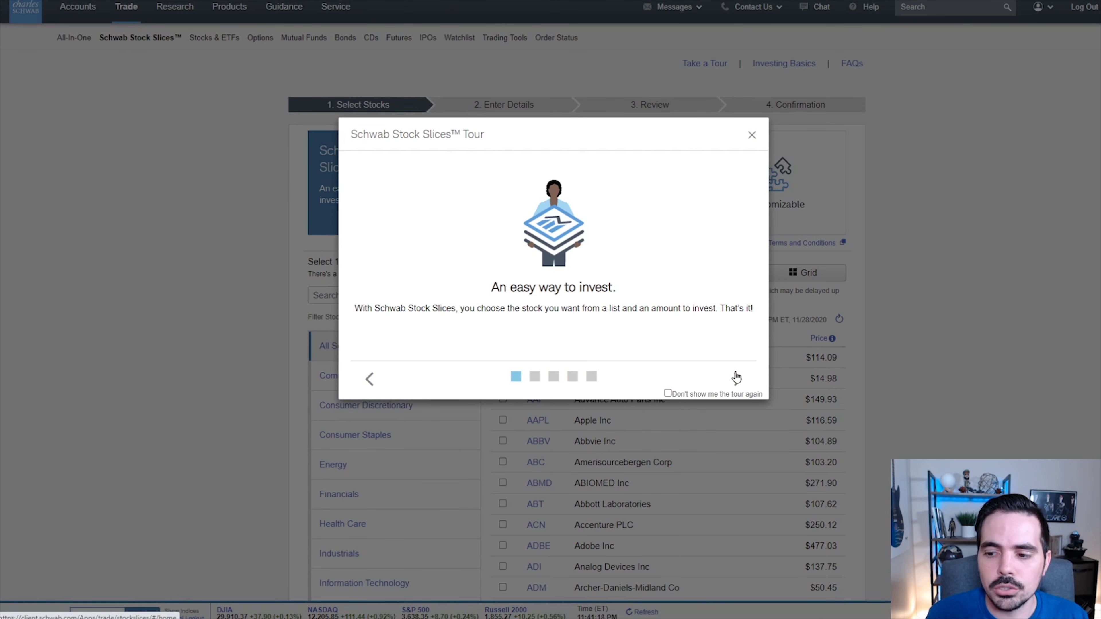
pyautogui.click(753, 134)
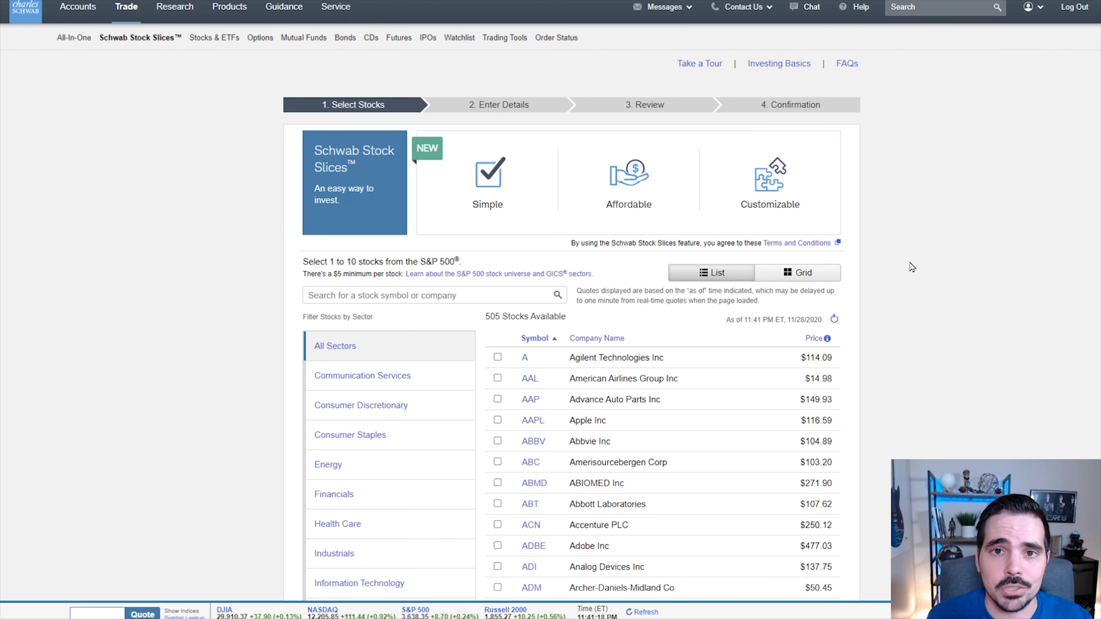
pyautogui.scroll(-2, 912, 268)
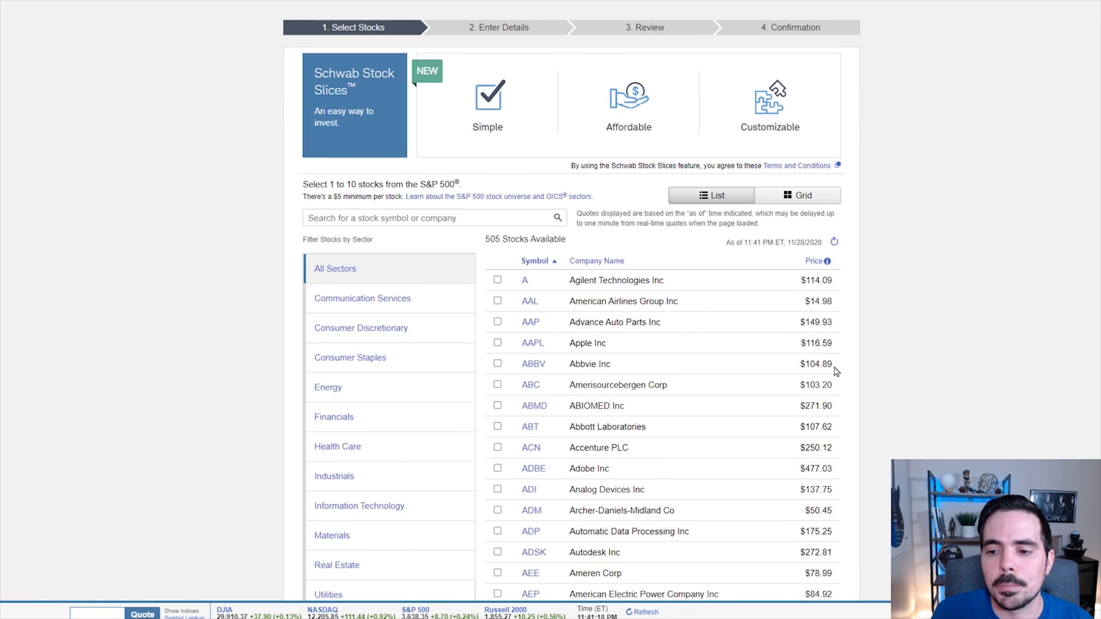
pyautogui.scroll(-2, 885, 320)
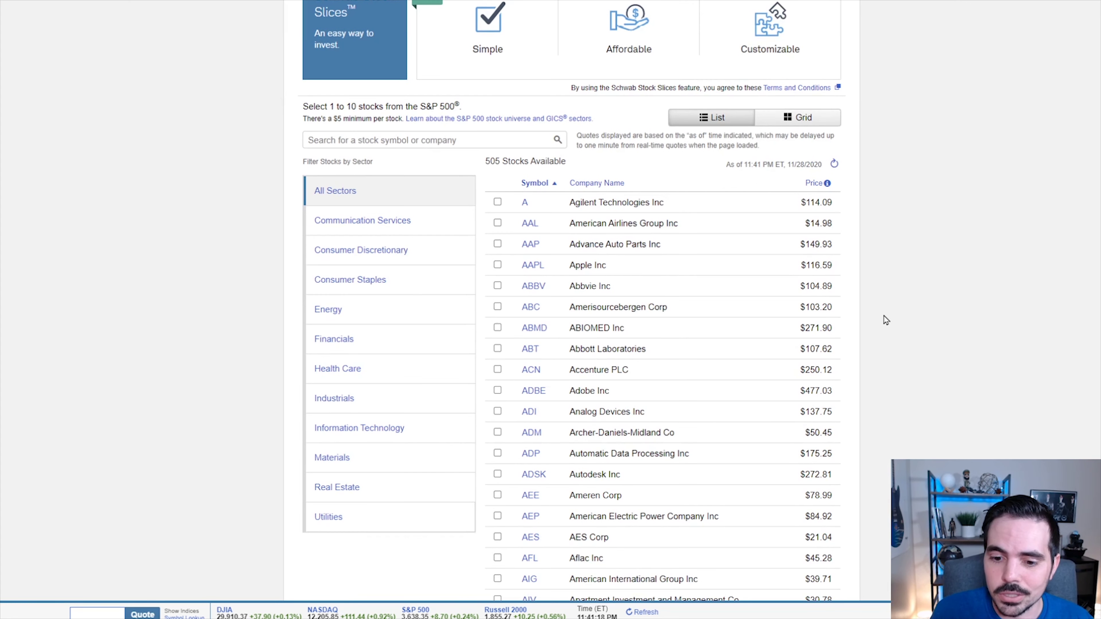
pyautogui.scroll(2, 885, 320)
pyautogui.scroll(2, 885, 320)
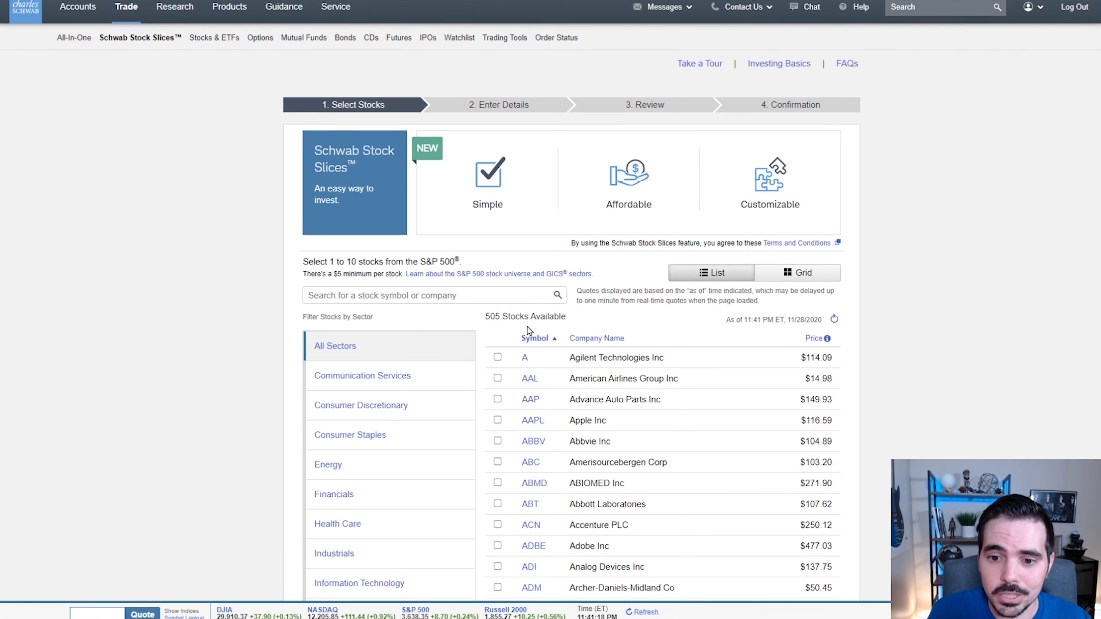
pyautogui.click(435, 295)
pyautogui.write('tes')
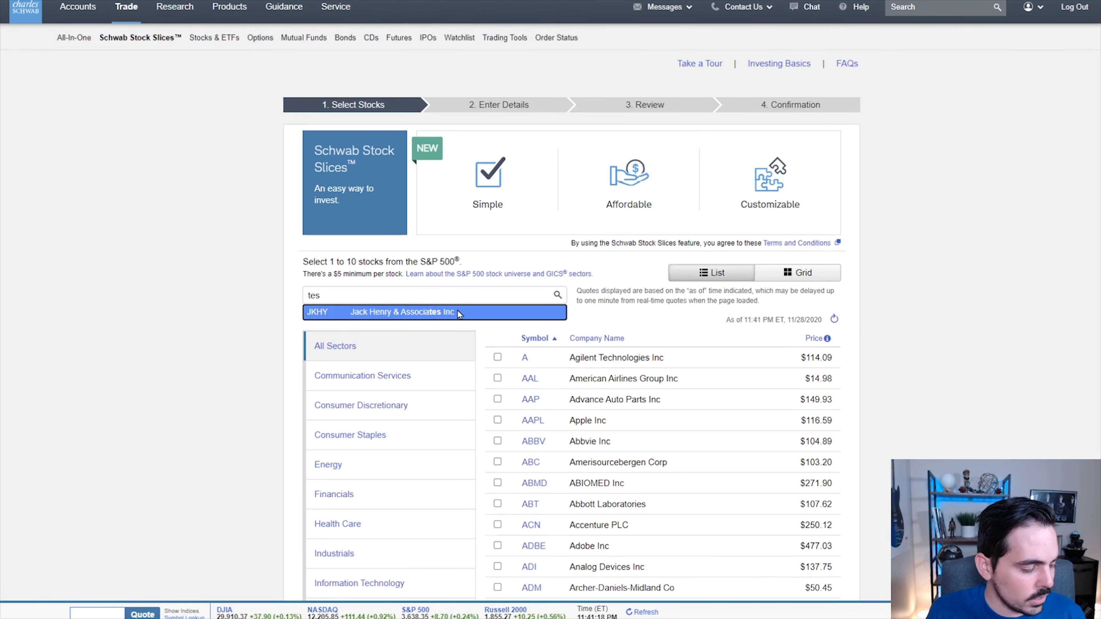
pyautogui.click(400, 297)
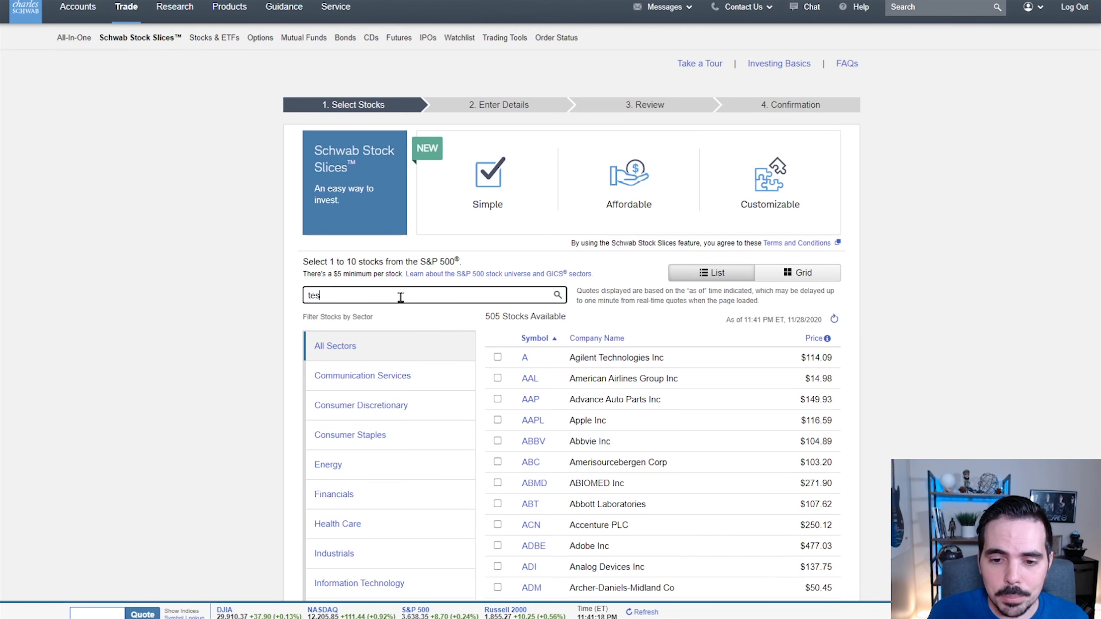
pyautogui.write('la')
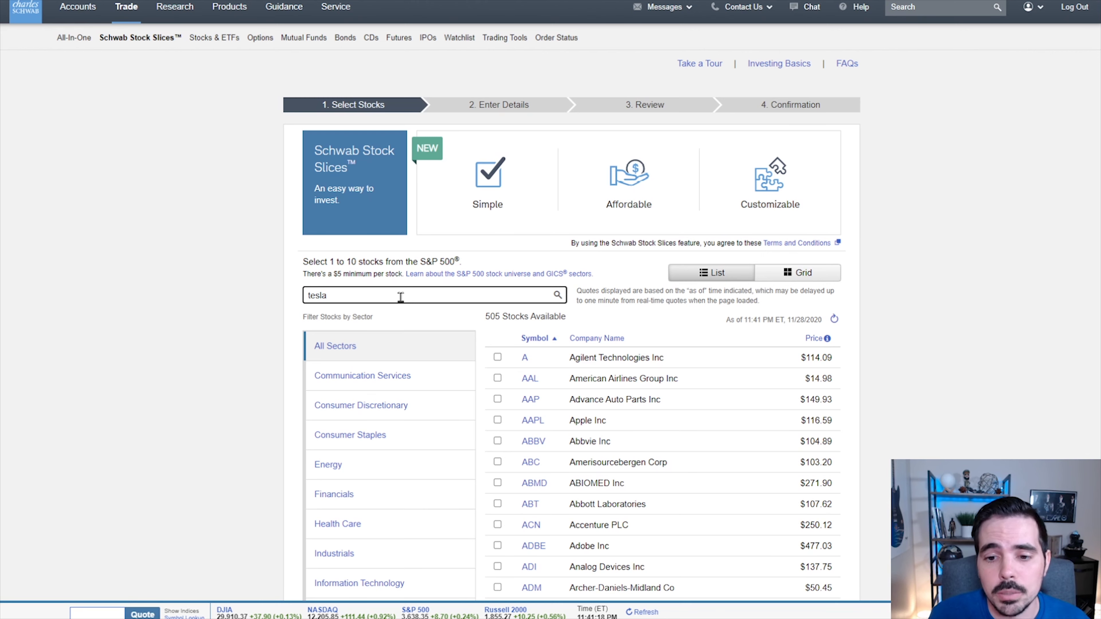
pyautogui.scroll(-2, 411, 368)
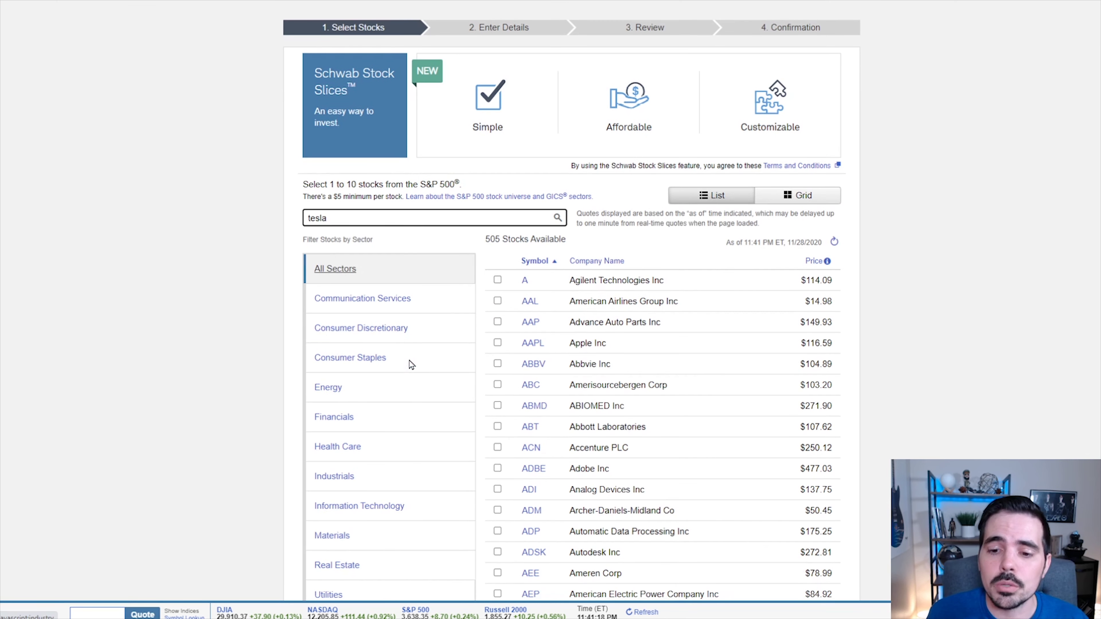
pyautogui.scroll(-2, 624, 316)
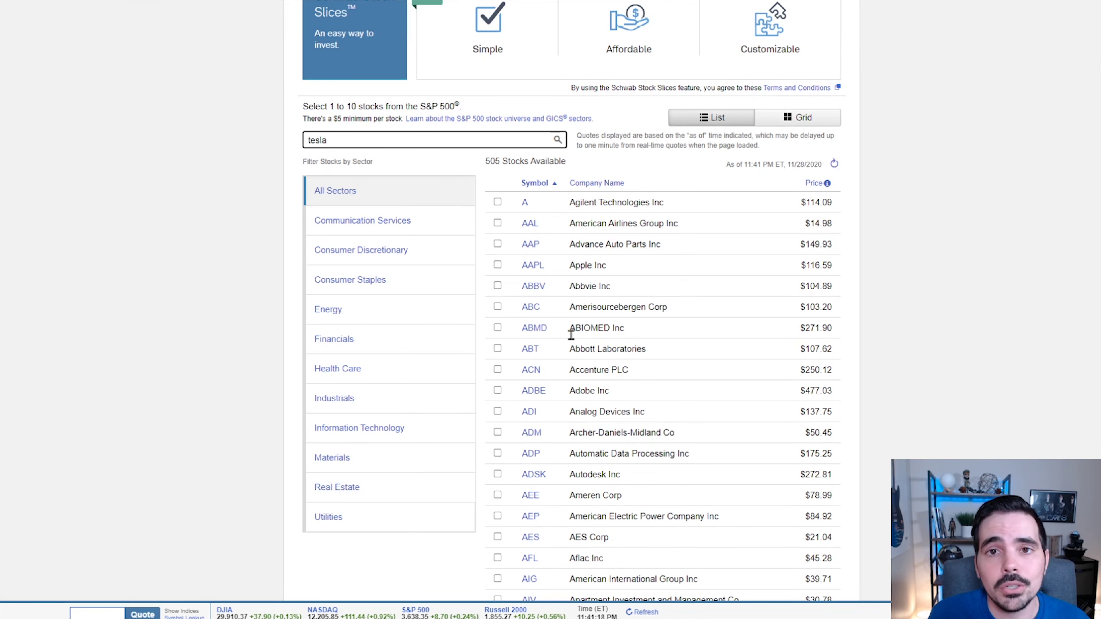
pyautogui.scroll(3, 520, 336)
pyautogui.scroll(1, 499, 339)
pyautogui.moveTo(356, 299); pyautogui.dragTo(274, 308)
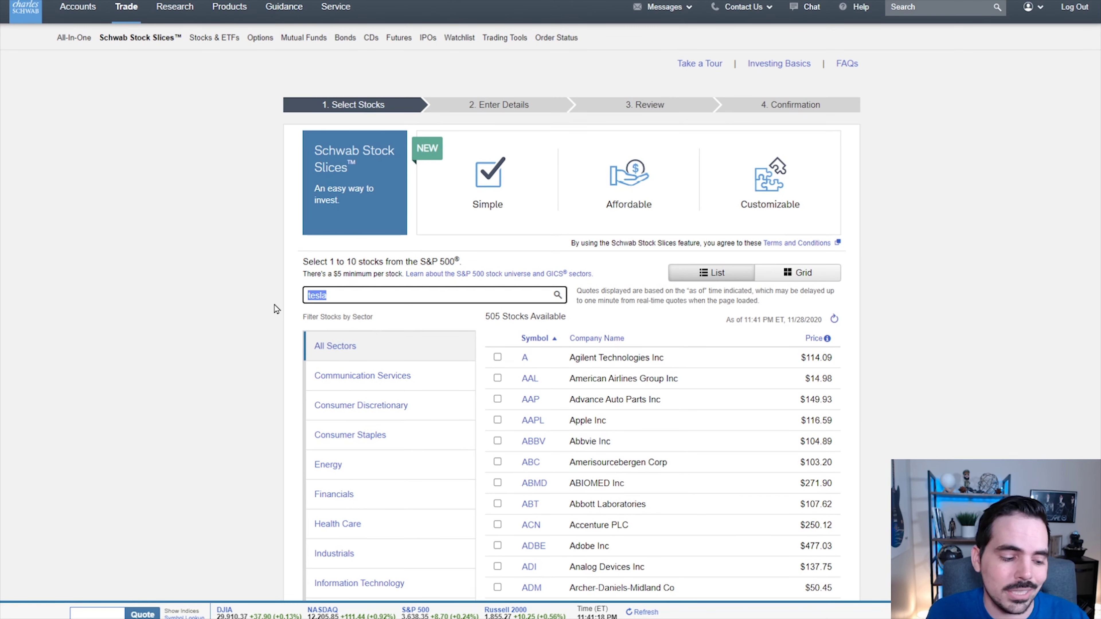
pyautogui.press('BackSpace')
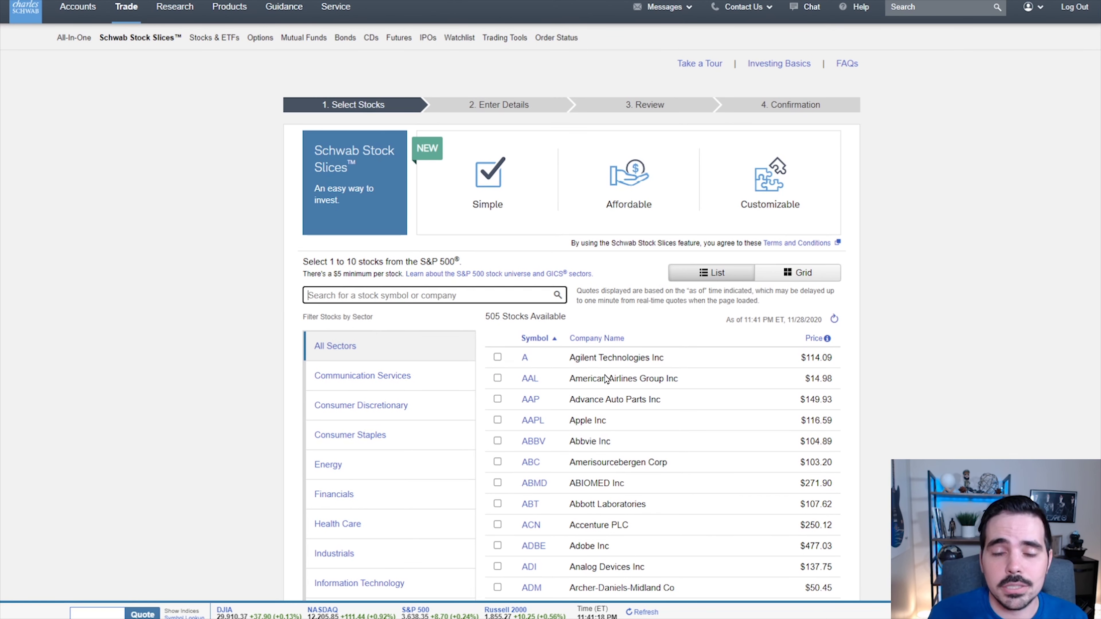
pyautogui.scroll(-2, 605, 376)
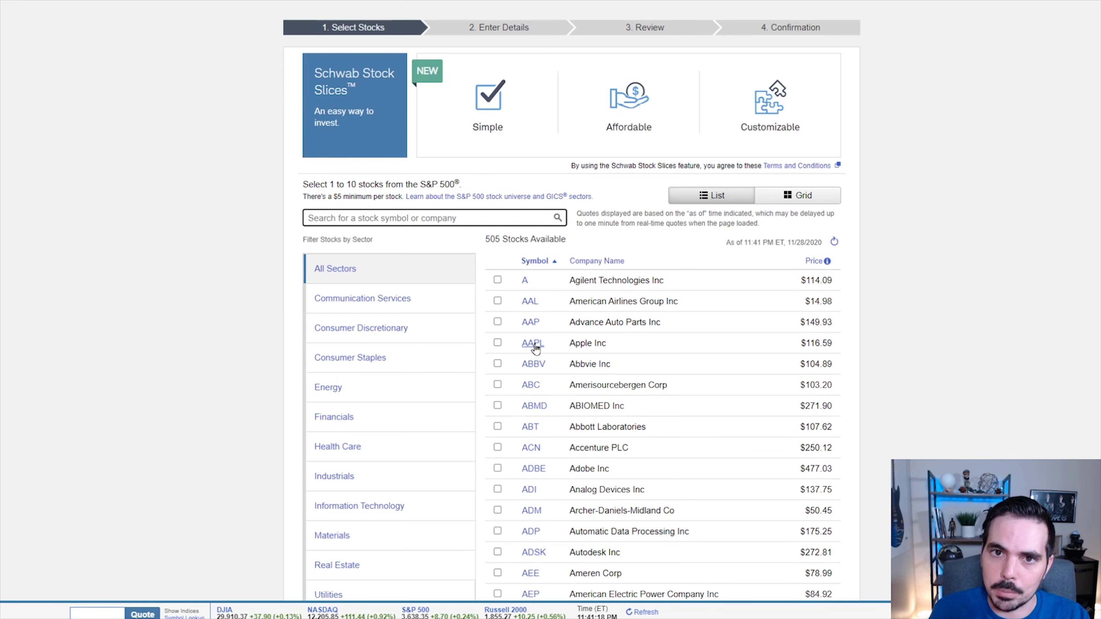
# Step: Highlight Apple's $116.59 share price in the AAPL stock snapshot
pyautogui.moveTo(801, 343); pyautogui.dragTo(840, 349)
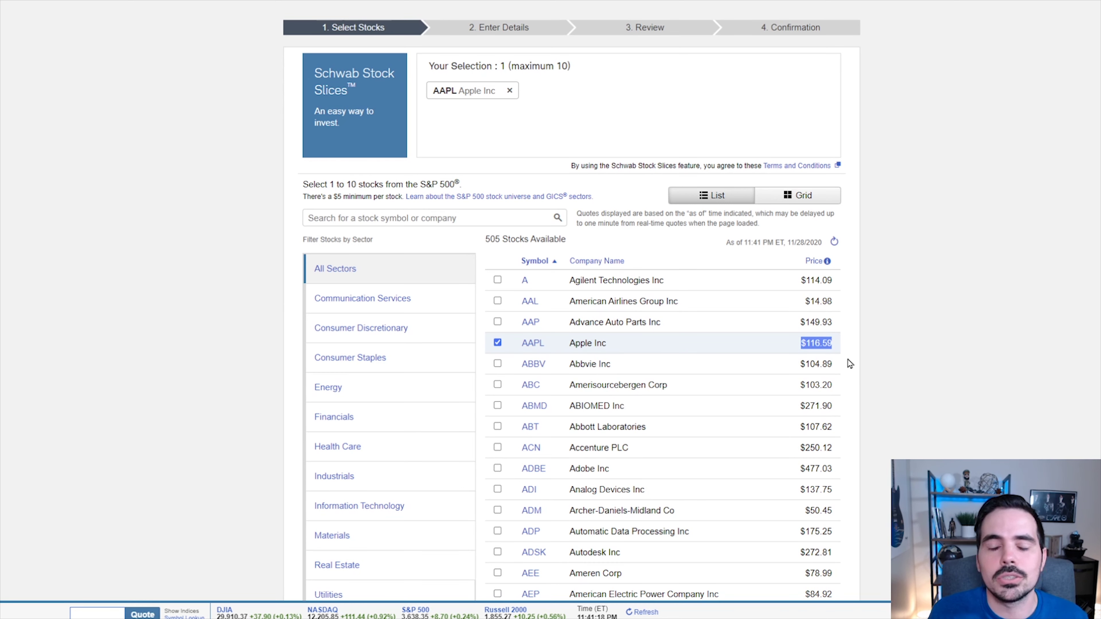
pyautogui.click(533, 350)
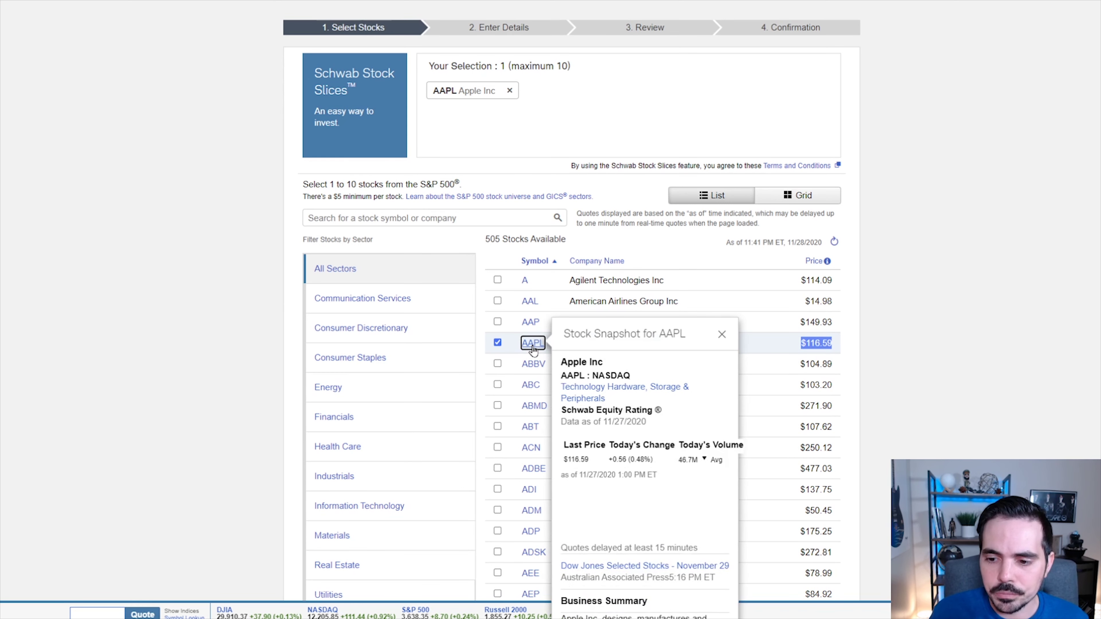
pyautogui.scroll(-3, 652, 318)
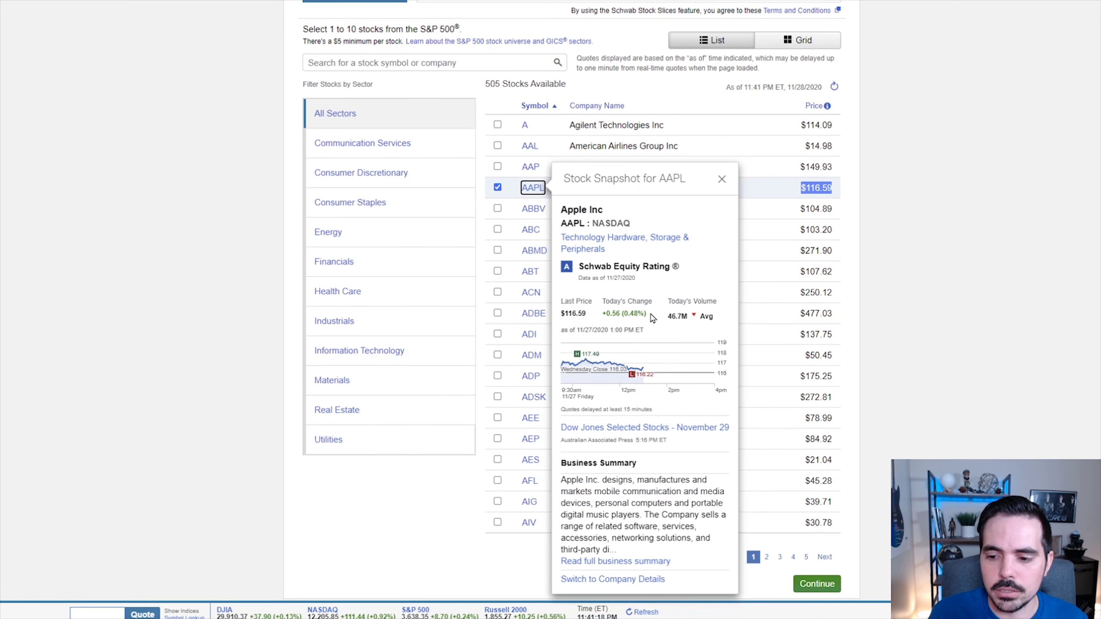
pyautogui.scroll(-1, 652, 318)
pyautogui.scroll(3, 654, 316)
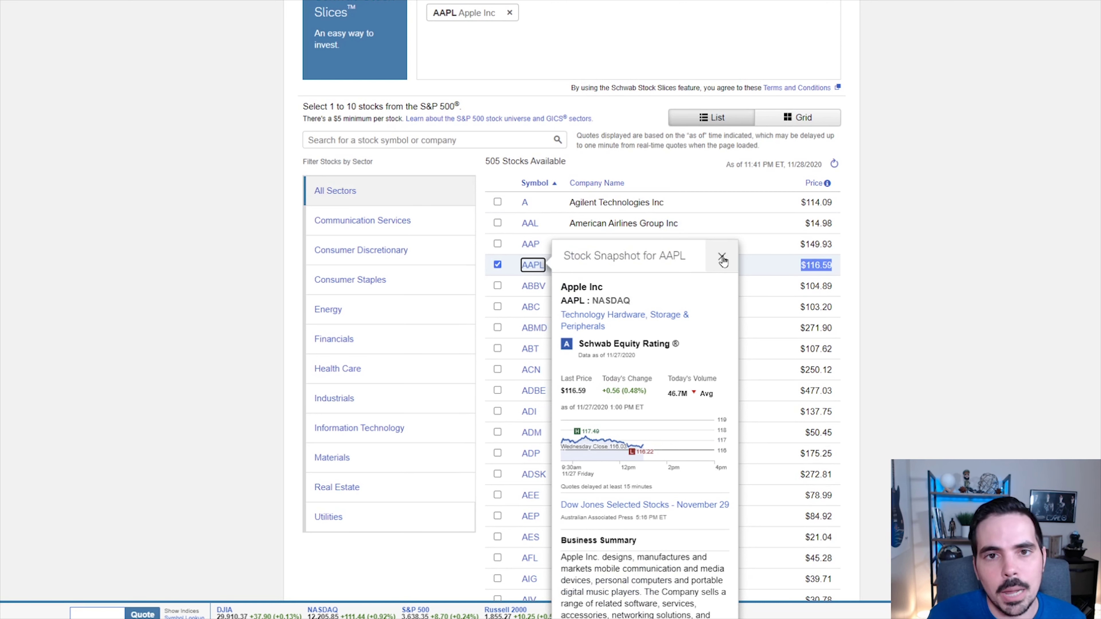
# Step: Close the AAPL snapshot and continue to the Enter Details step
pyautogui.click(722, 259)
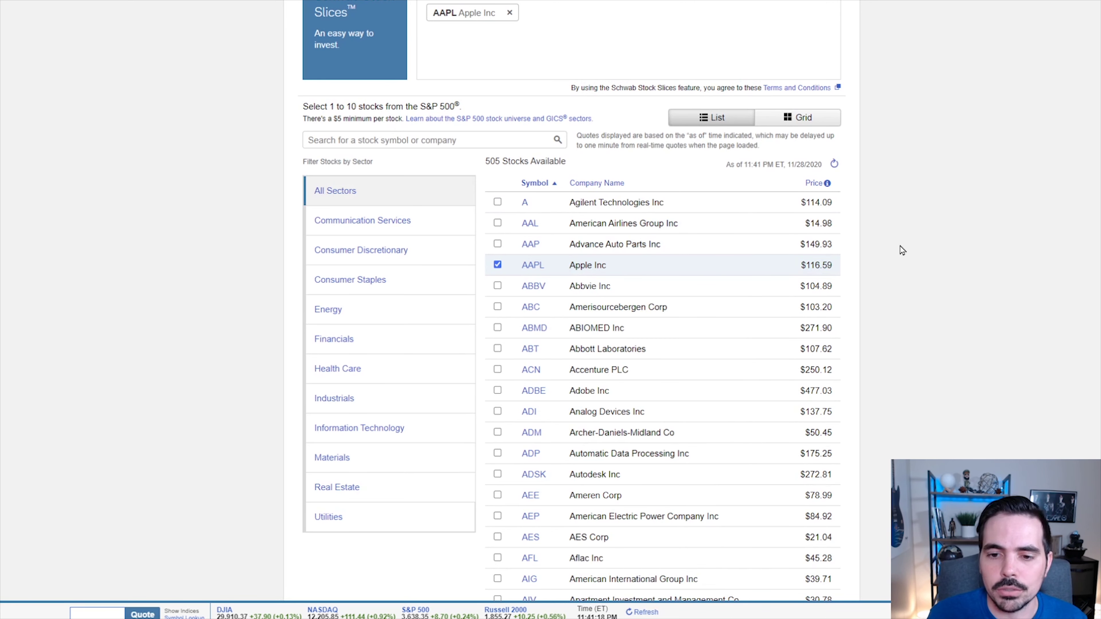
pyautogui.scroll(-8, 902, 250)
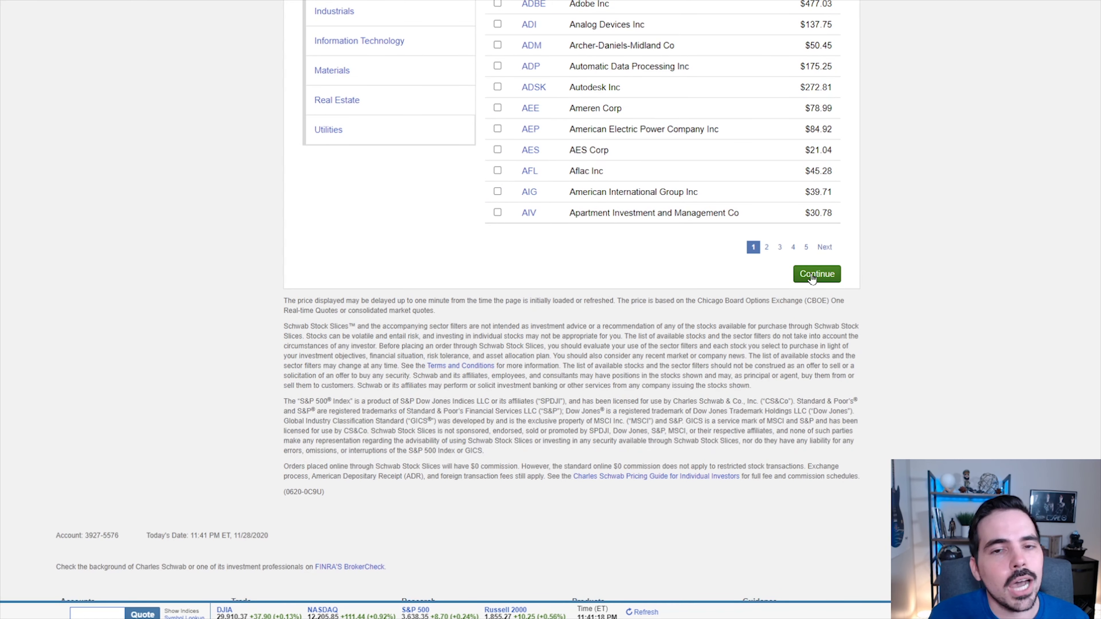
pyautogui.click(812, 275)
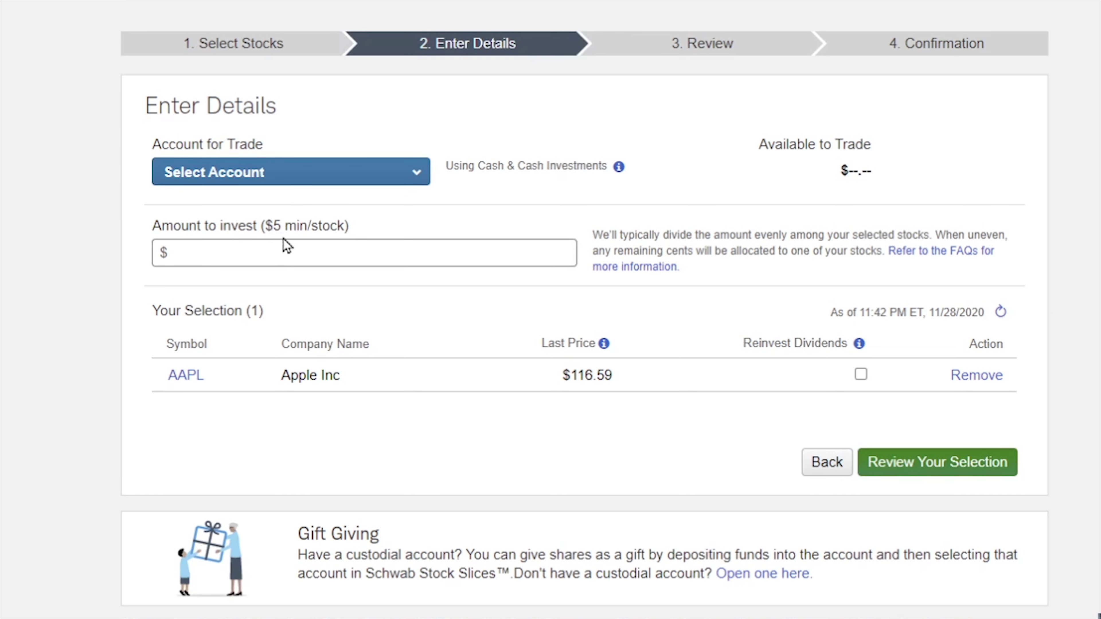
# Step: Enter $5 as the amount to invest in AAPL
pyautogui.click(287, 252)
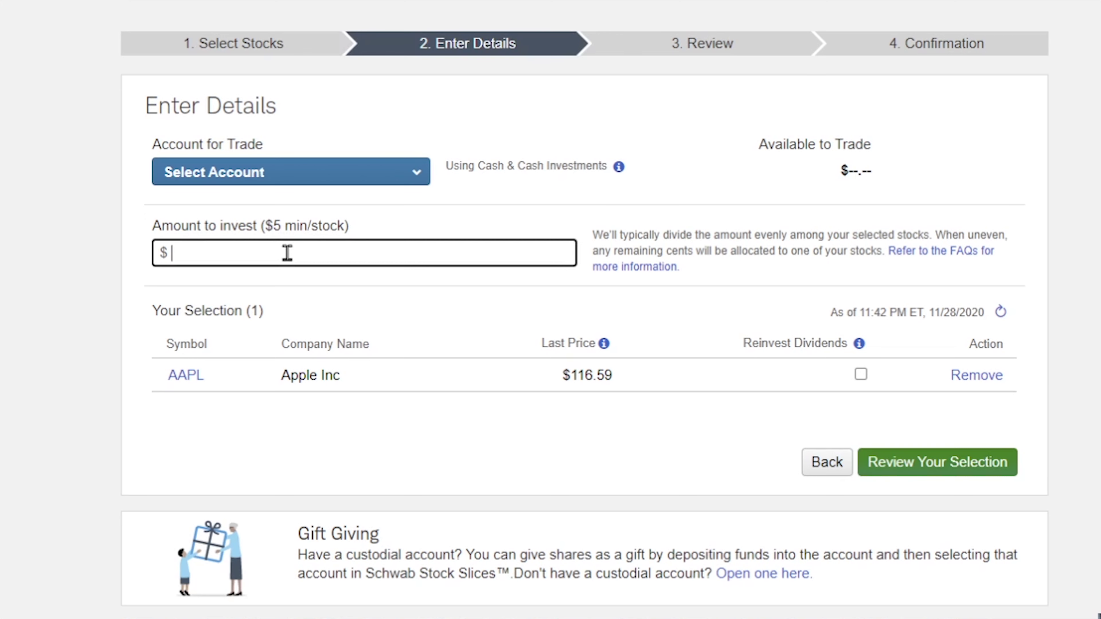
pyautogui.write('5')
pyautogui.click(447, 296)
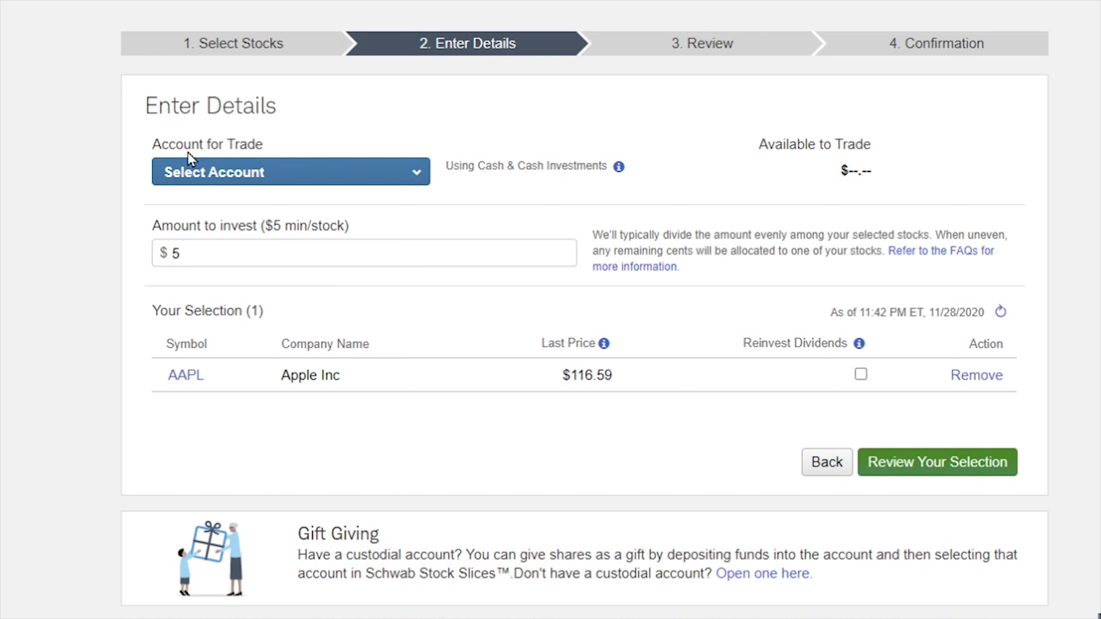
# Step: Choose the Individual account and highlight its Available to Trade amount
pyautogui.click(304, 186)
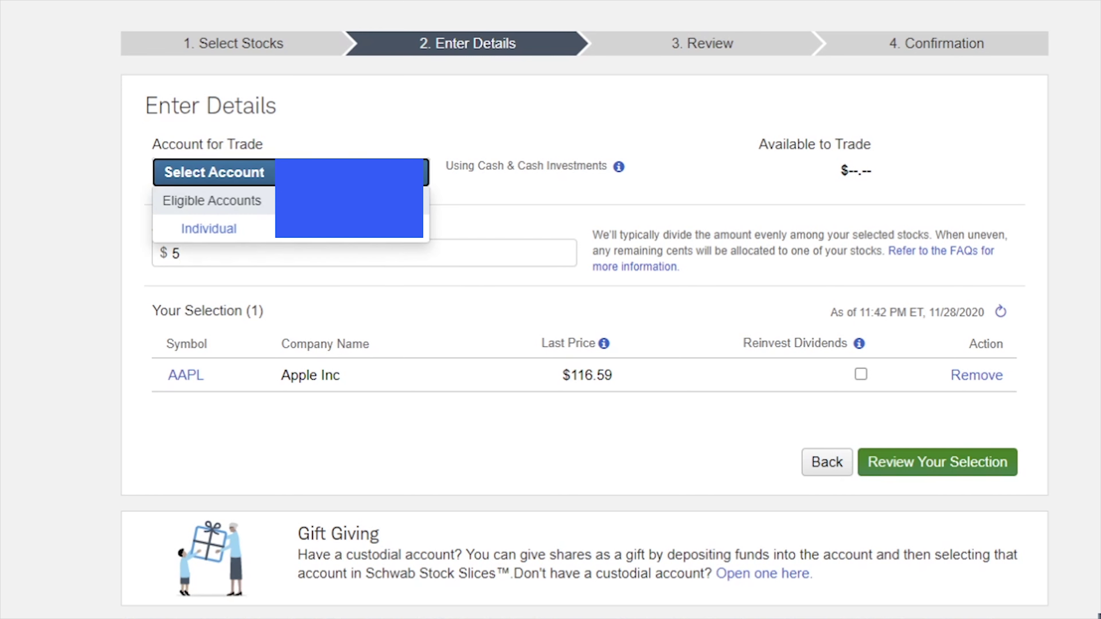
pyautogui.click(208, 229)
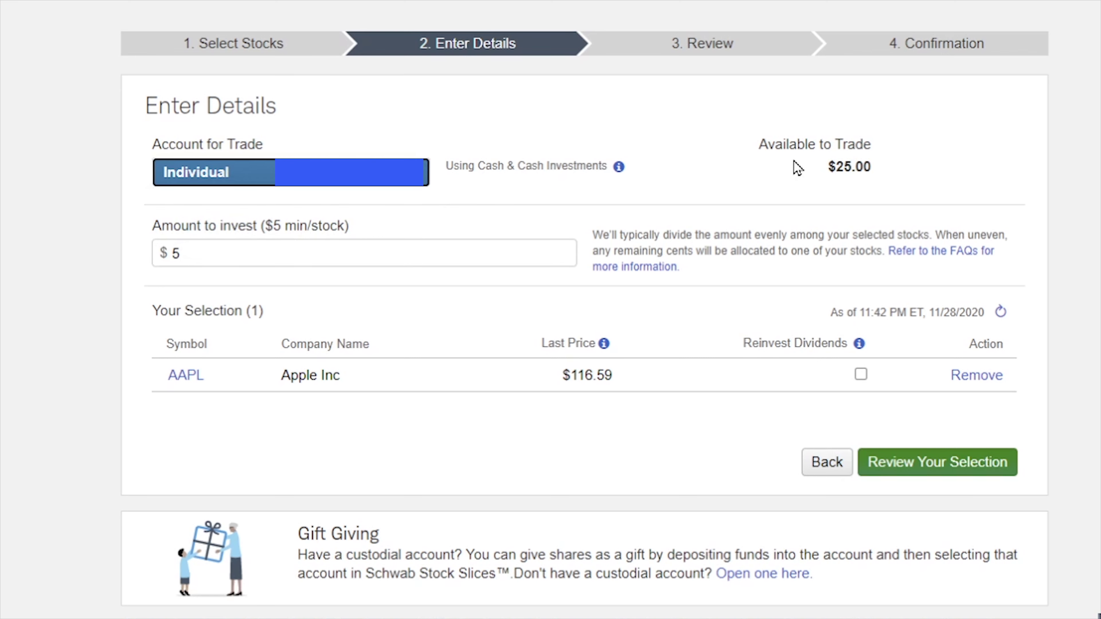
pyautogui.moveTo(759, 143); pyautogui.dragTo(875, 180)
pyautogui.click(892, 174)
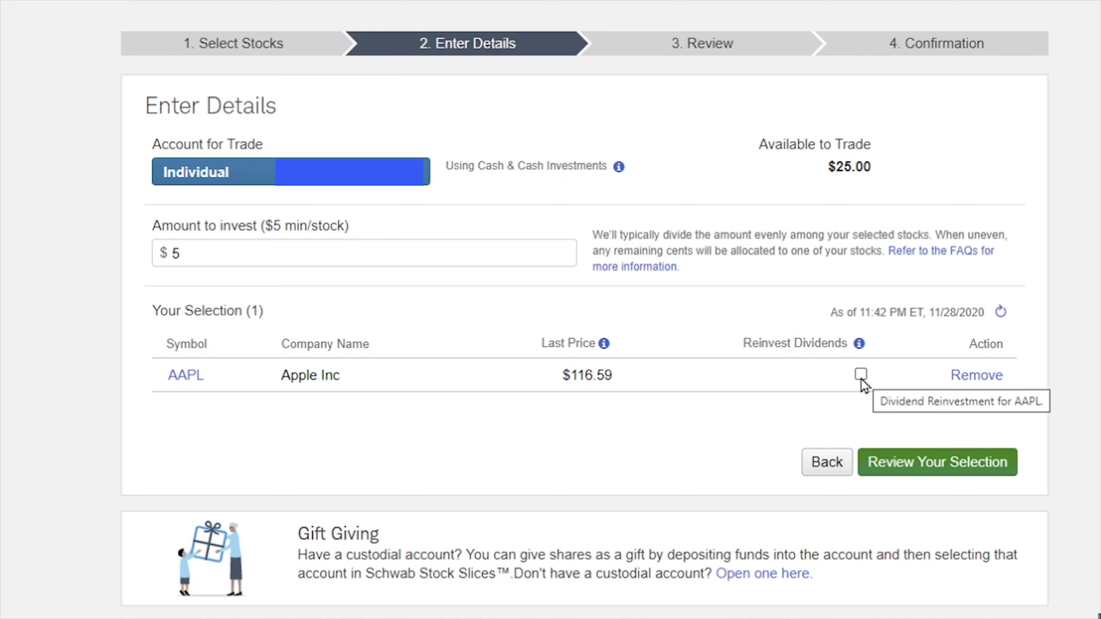
# Step: Turn on AAPL dividend reinvestment, review the order, and acknowledge the market order terms
pyautogui.click(861, 375)
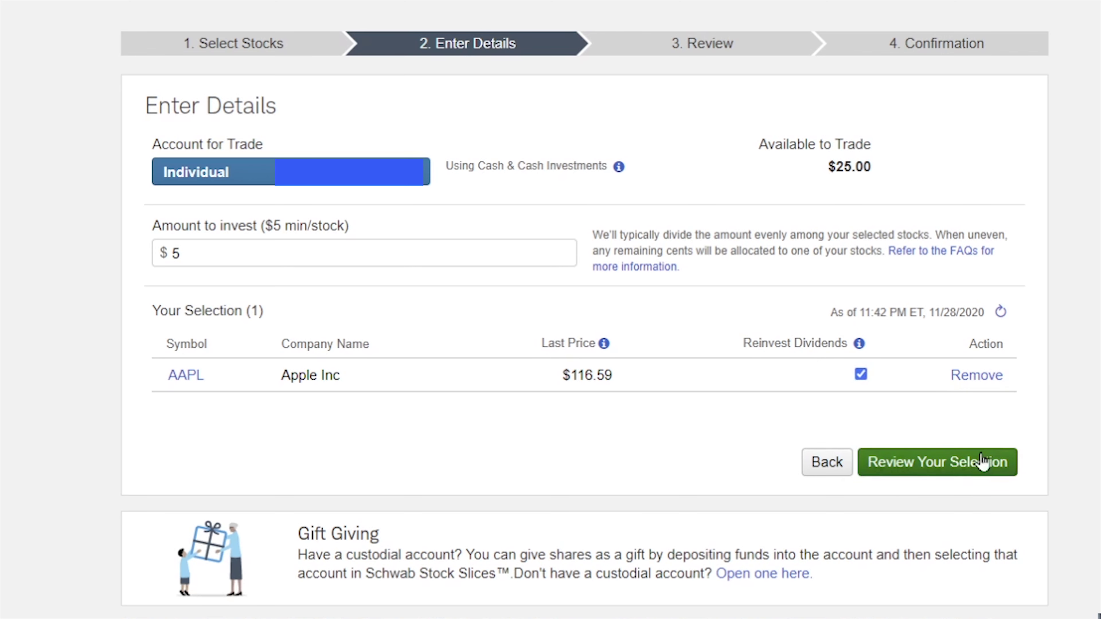
pyautogui.click(917, 469)
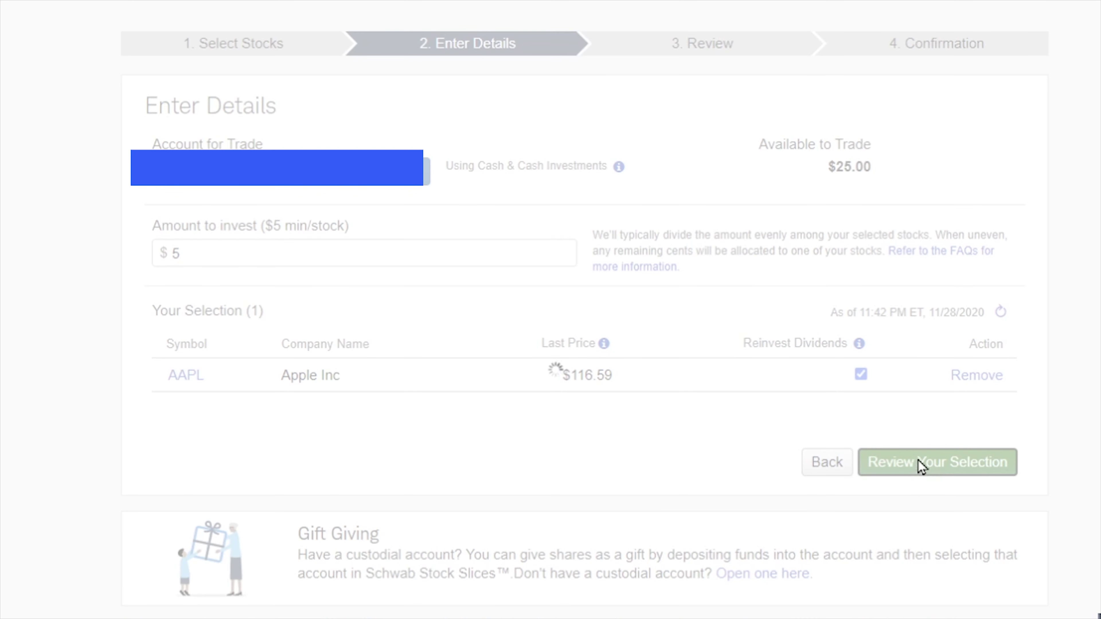
pyautogui.scroll(-3, 904, 427)
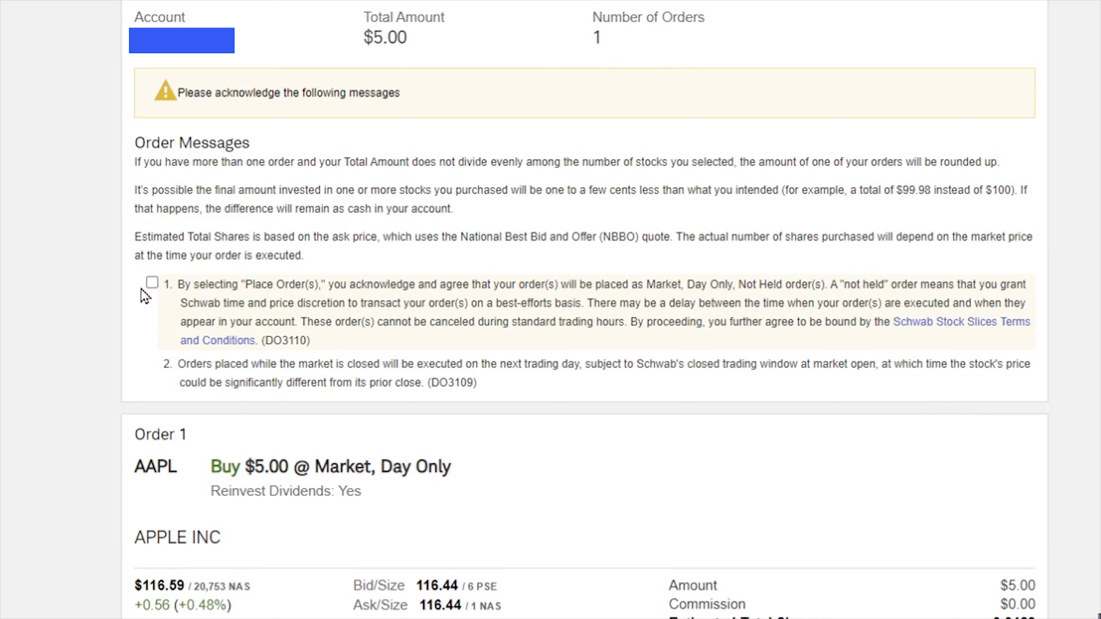
pyautogui.click(152, 283)
pyautogui.scroll(-8, 907, 398)
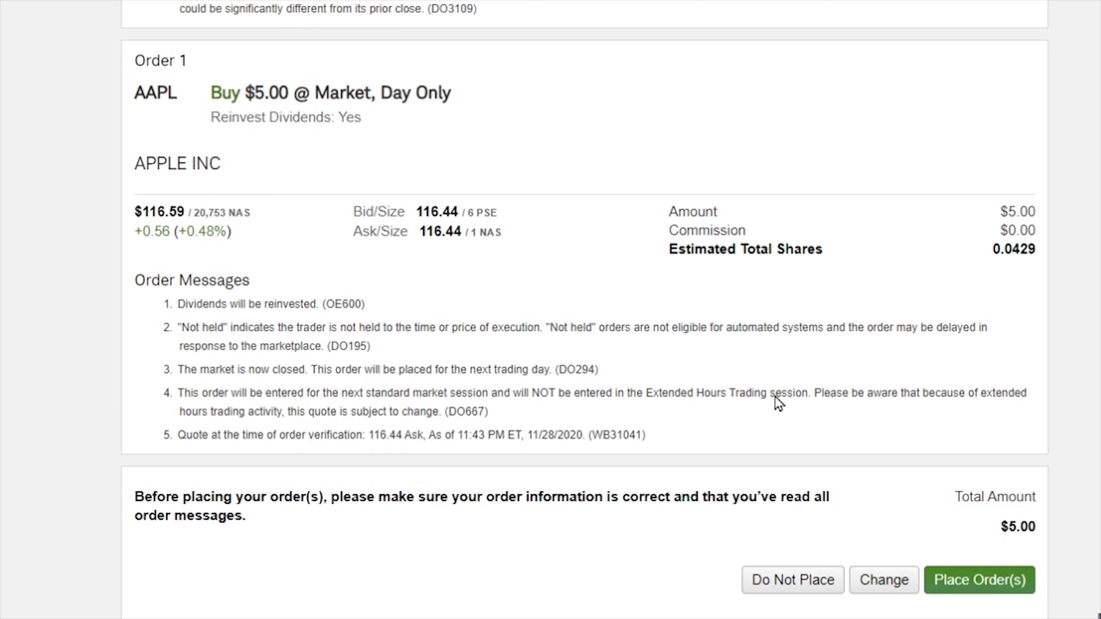
# Step: Submit the $5 AAPL buy order and highlight the Summary of Your Order heading
pyautogui.click(971, 581)
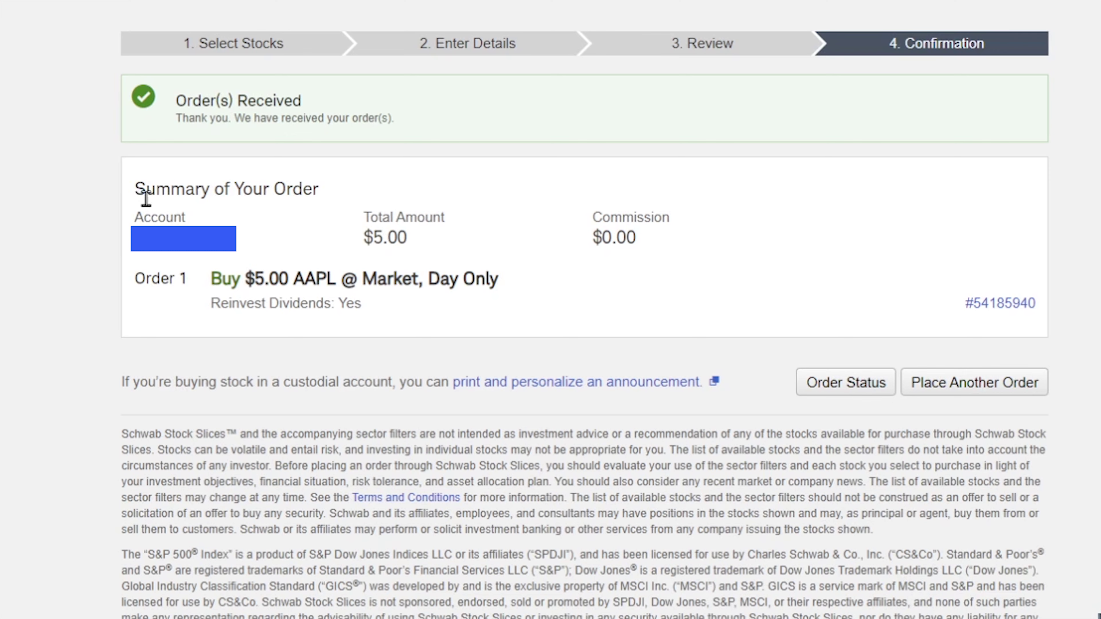
pyautogui.moveTo(137, 194); pyautogui.dragTo(350, 207)
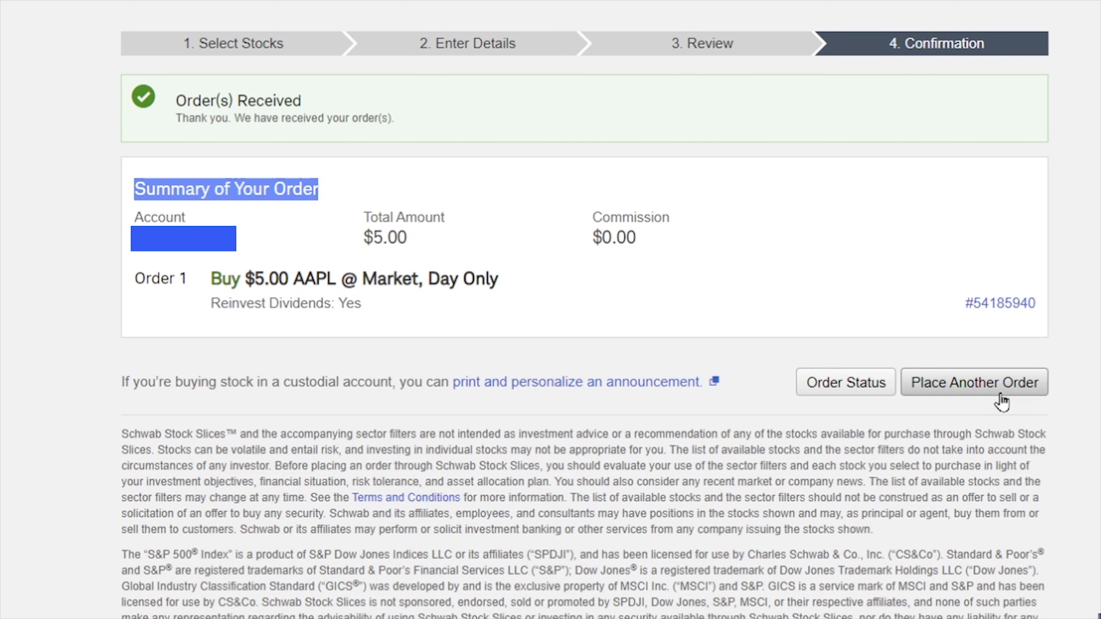
pyautogui.moveTo(151, 1)
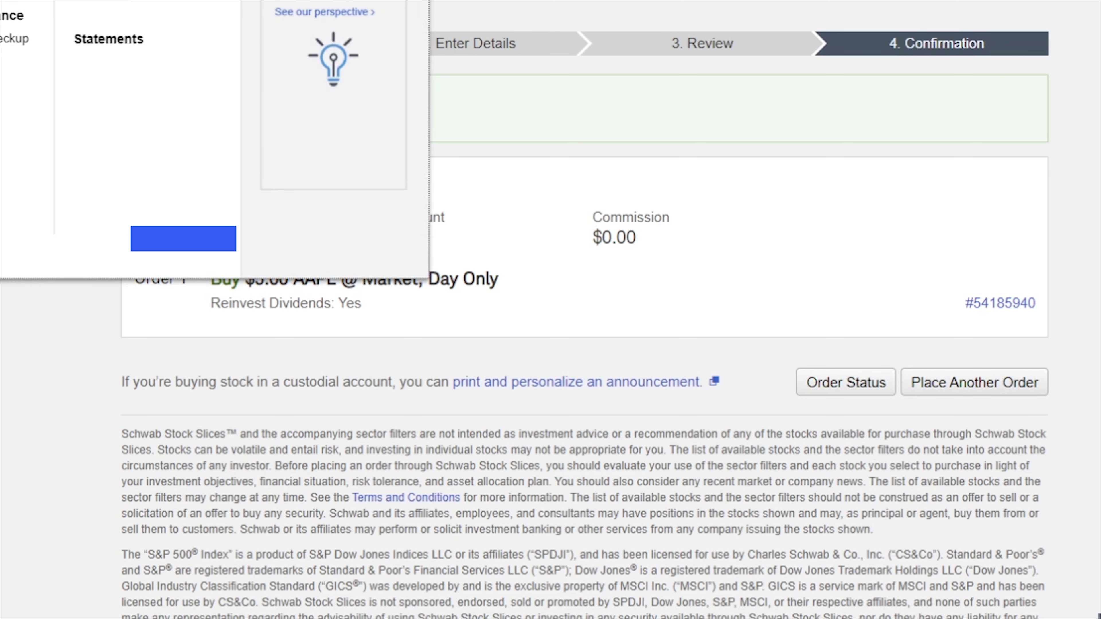